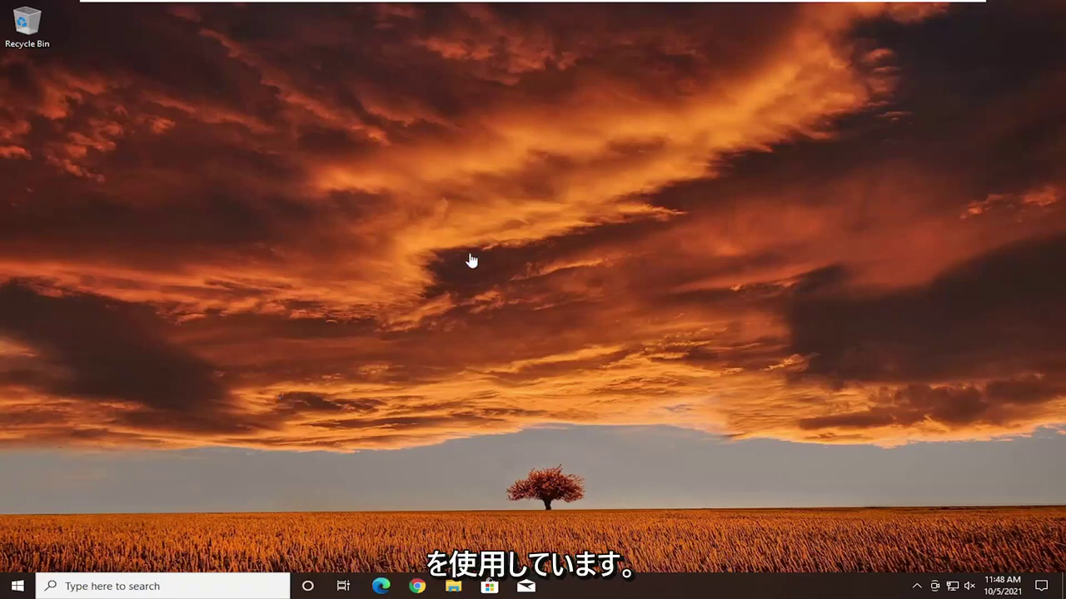
Search Windows for disk management and open the tool for creating and formatting hard disk partitions.
click(18, 586)
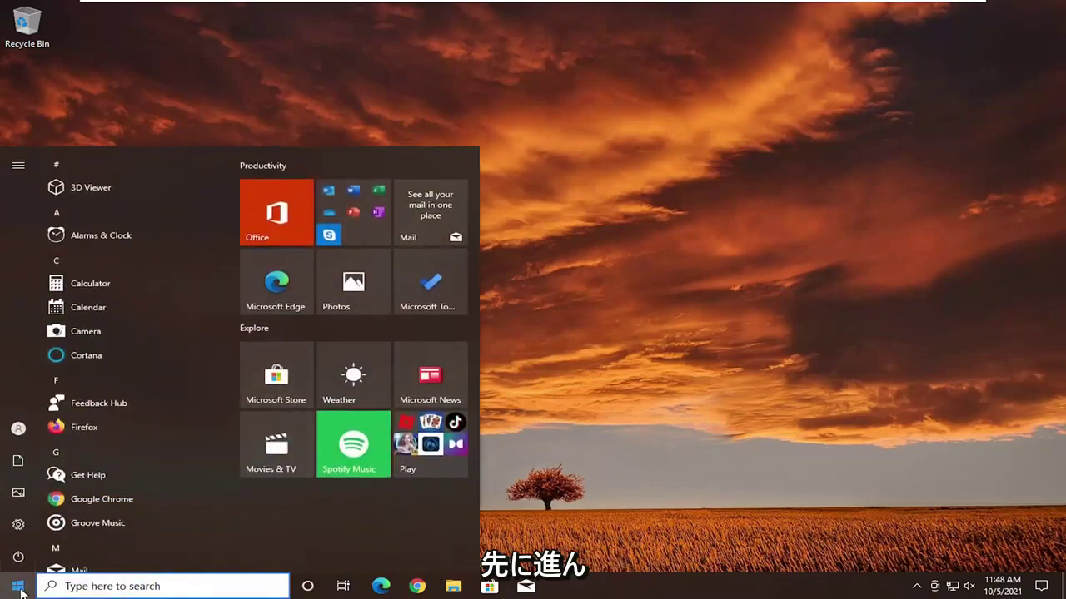
text(disk management)
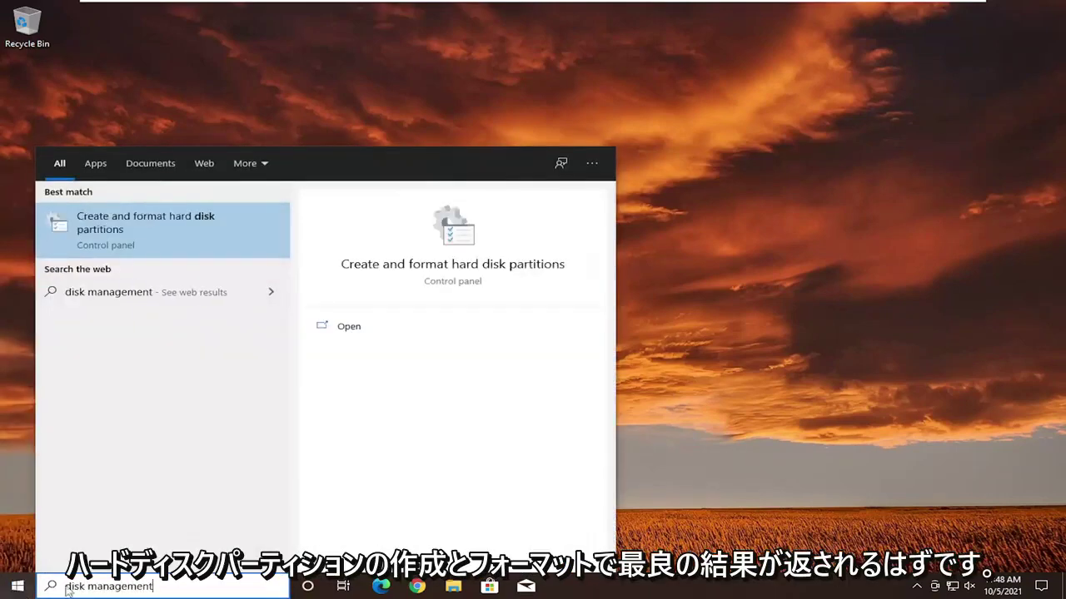
click(158, 231)
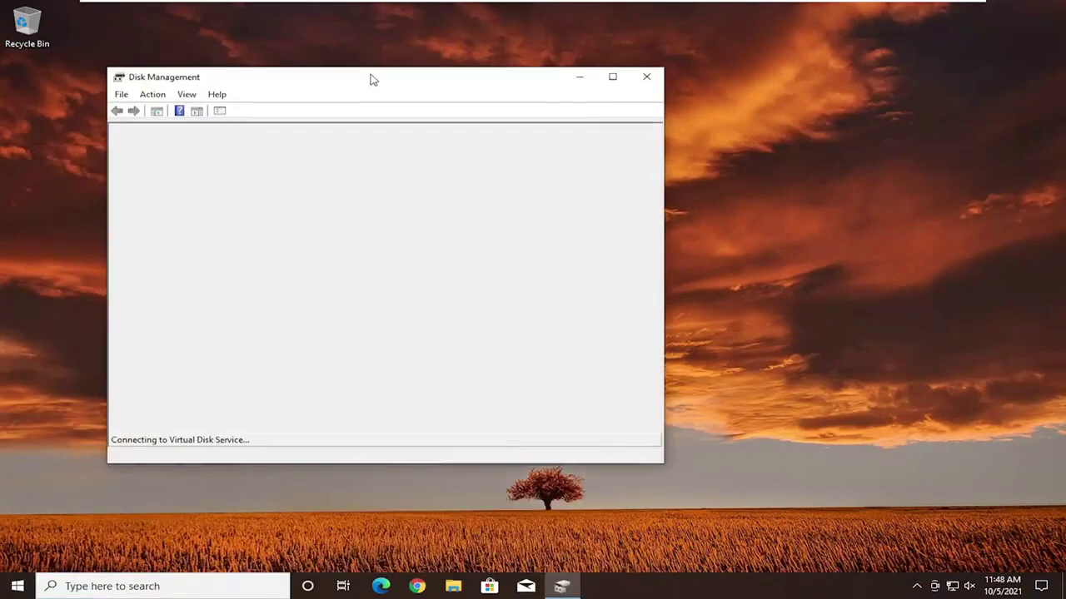
drag(373, 80, 553, 75)
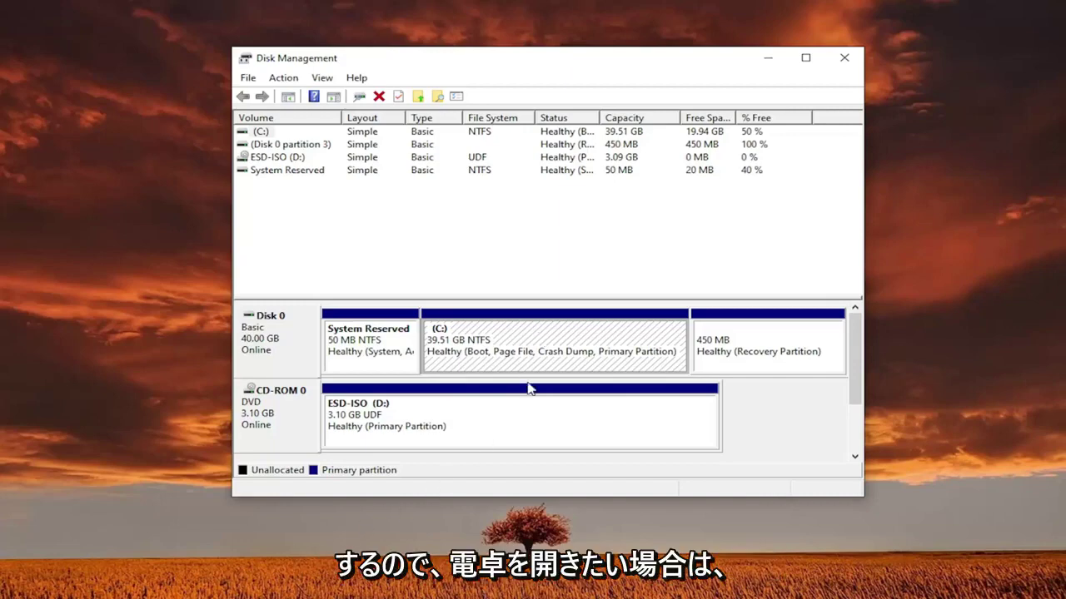
Start shrinking the C: volume and set the amount of space to shrink to 15380 MB.
right_click(488, 333)
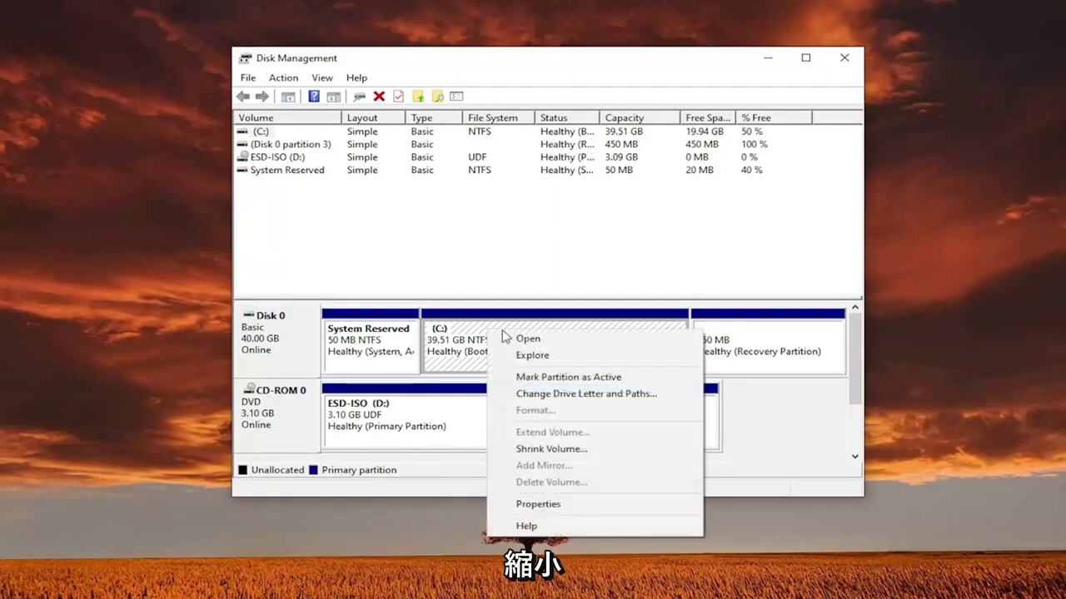
click(550, 449)
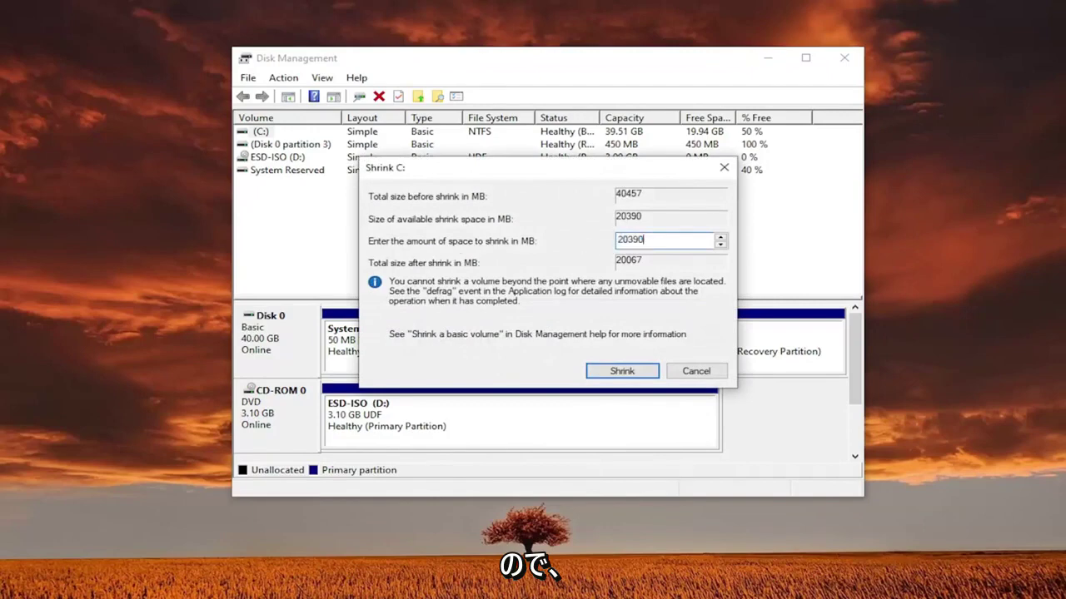
text(15)
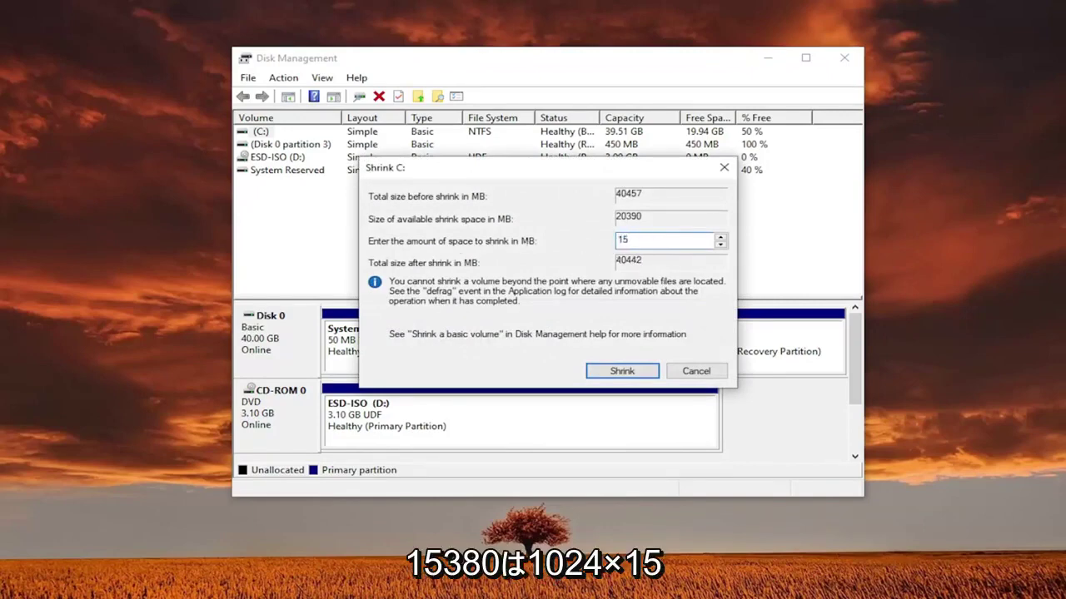
text(380)
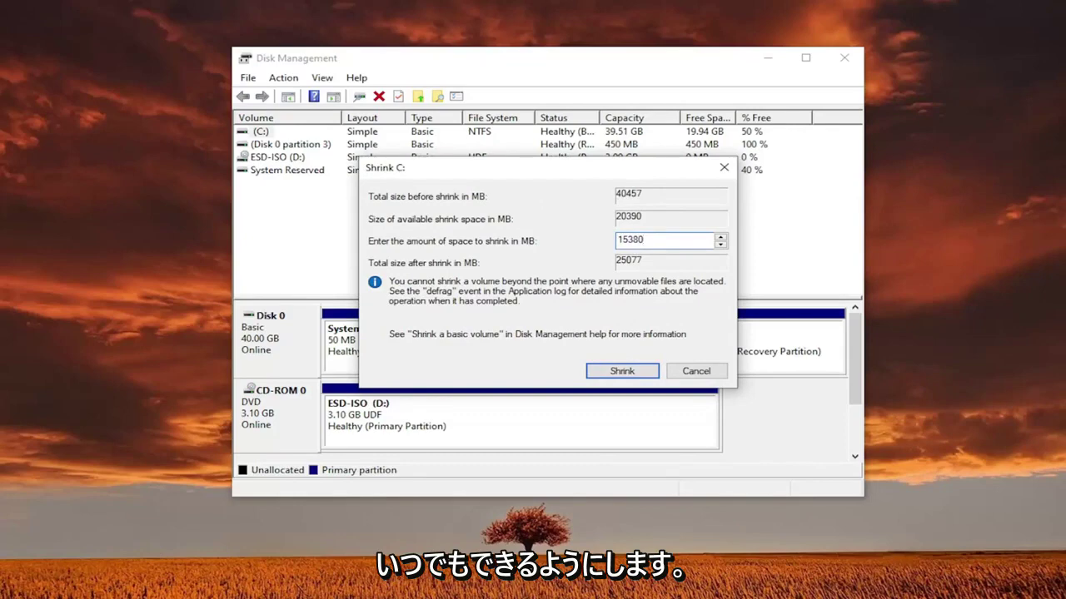
Switch to Calculator and multiply 1024 by 15 to work out the shrink size in MB.
key(super)
text(calc)
key(Return)
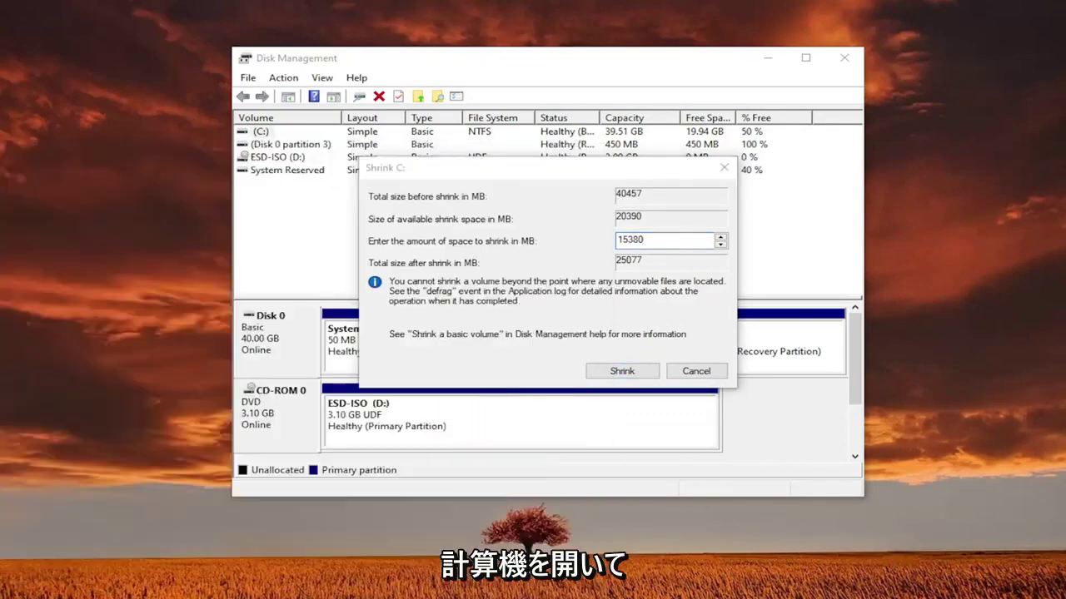
text(1024)
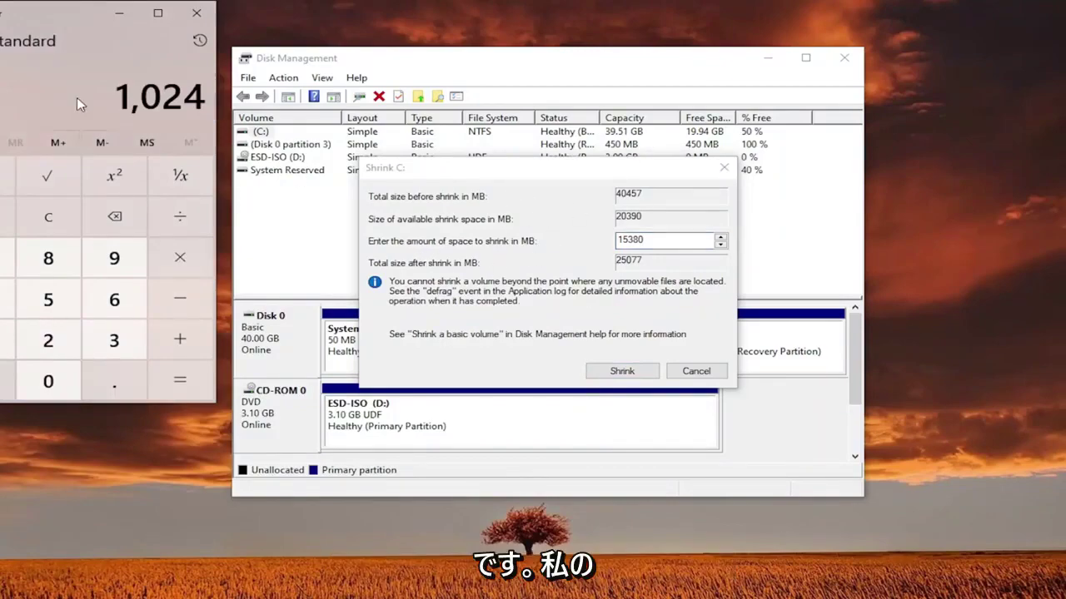
text(*15)
key(Return)
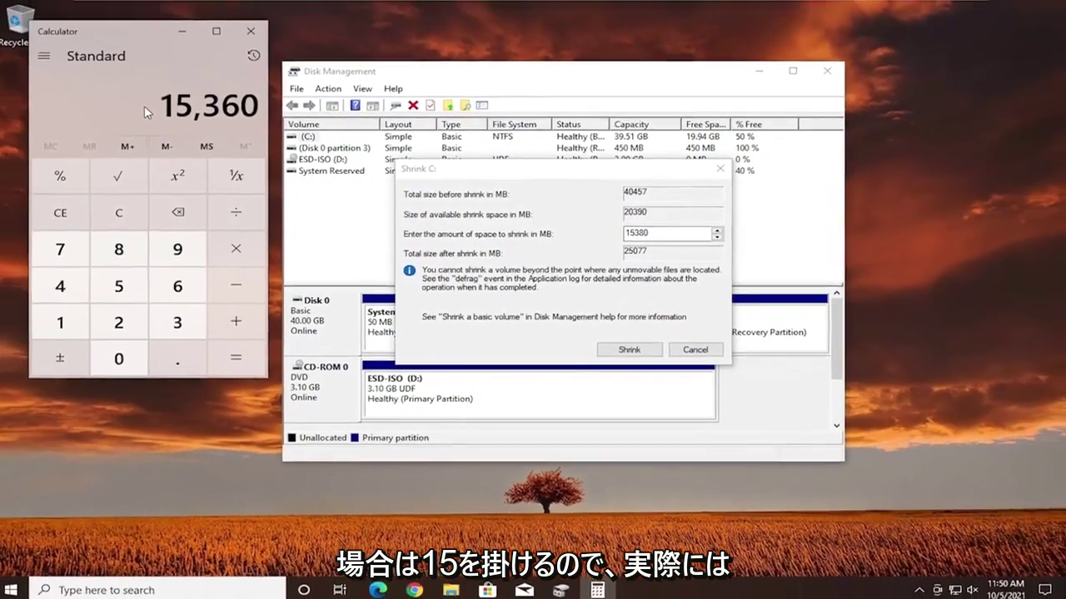
Correct the shrink amount to 15360 MB and shrink the C: volume, closing Calculator and Disk Management.
drag(657, 233, 638, 233)
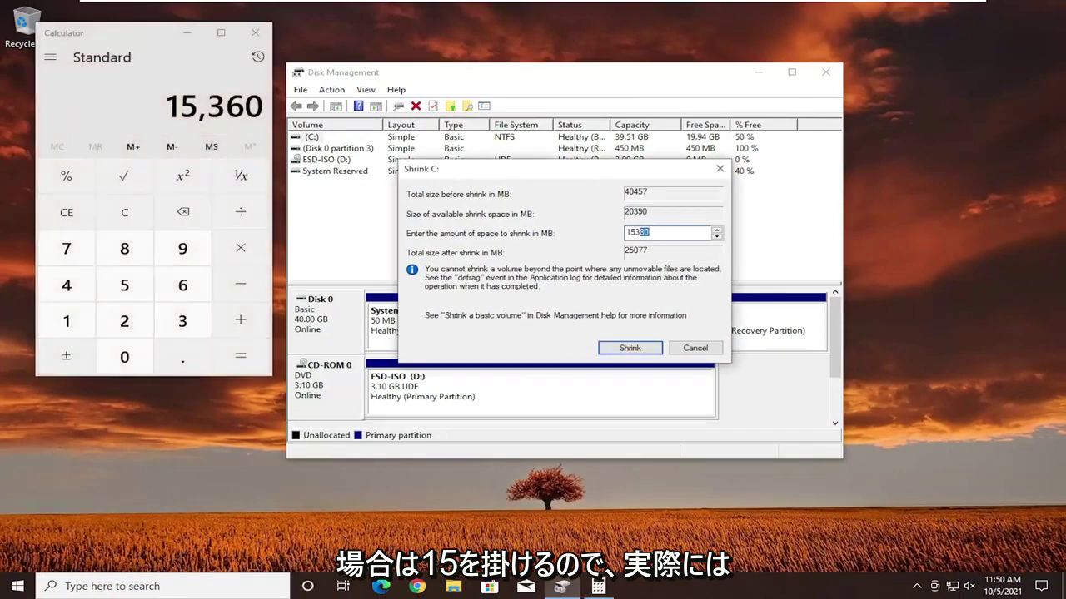
text(60)
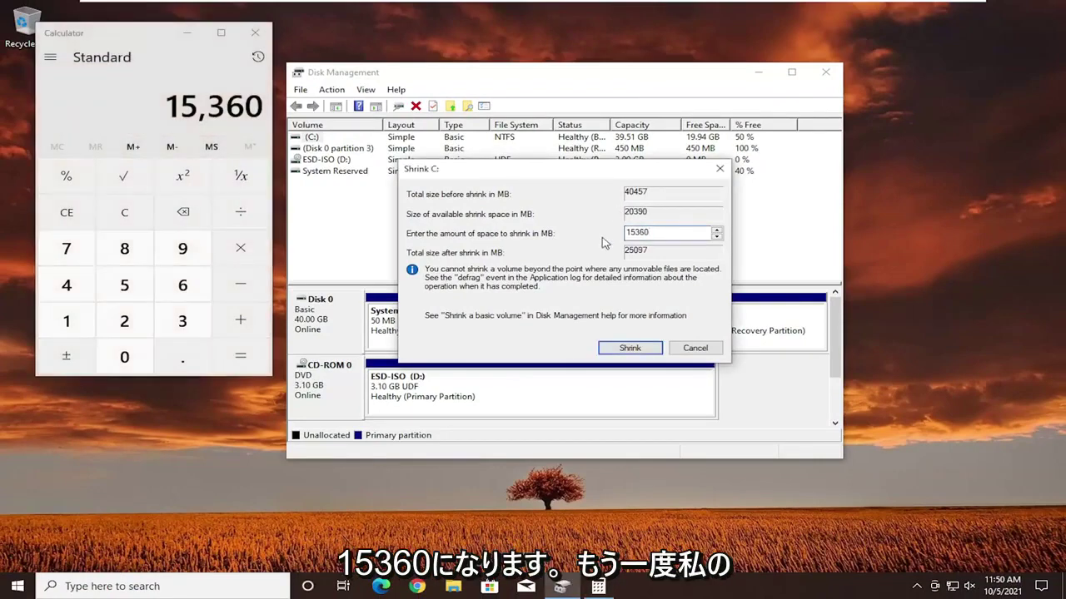
click(255, 33)
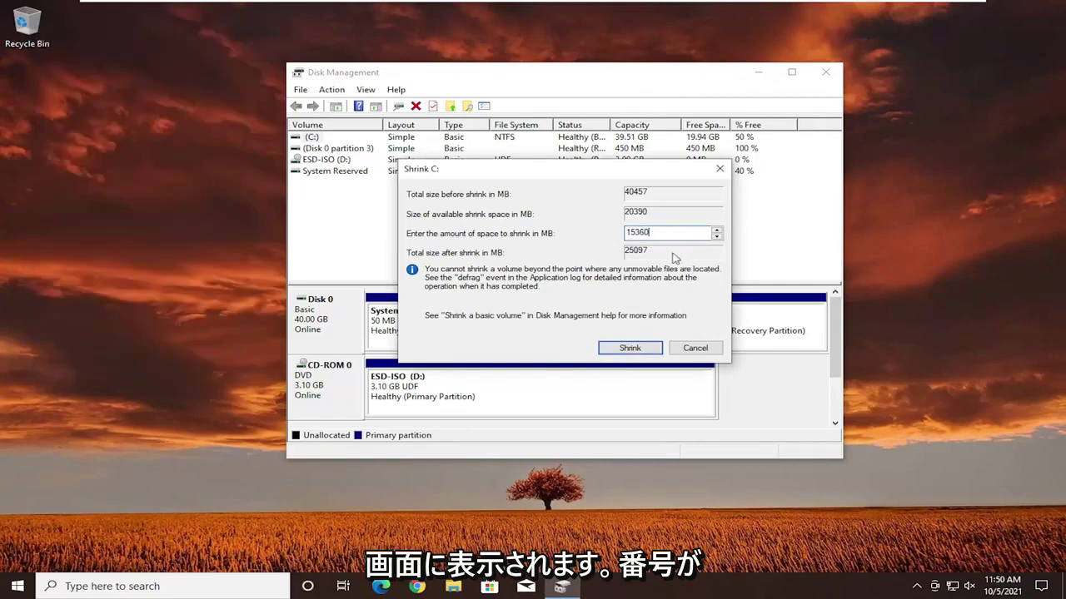
click(626, 348)
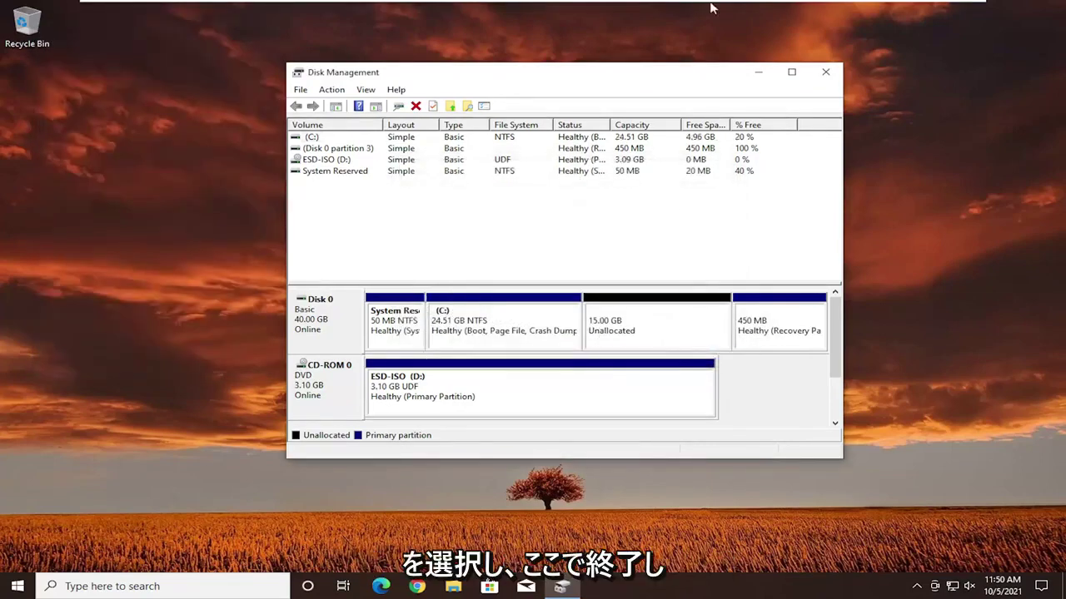
click(824, 75)
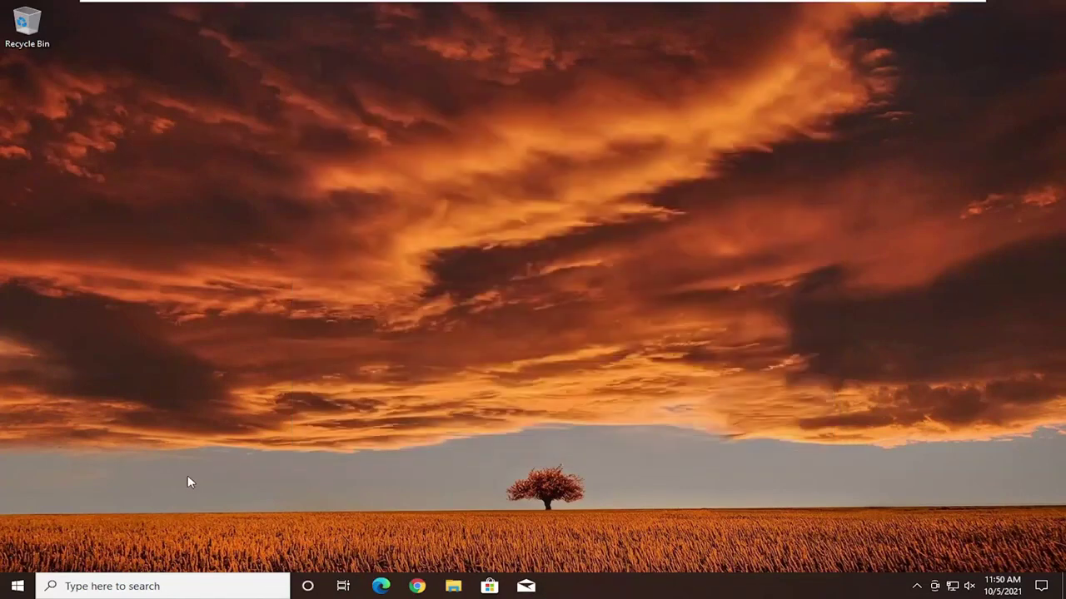
Restart the computer from the Windows desktop.
right_click(14, 593)
mouse_move(191, 553)
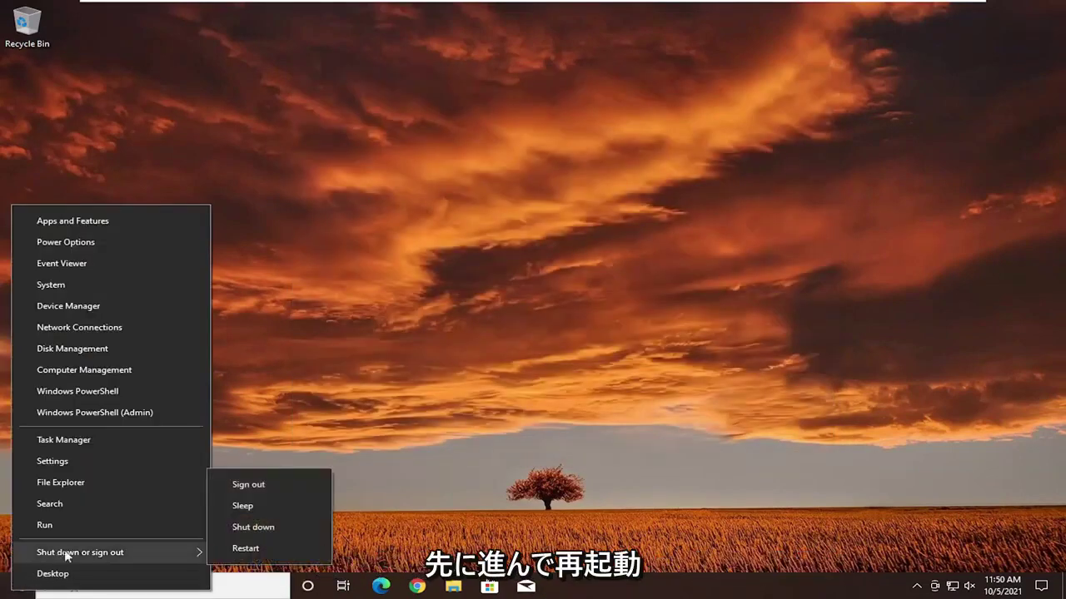
click(237, 553)
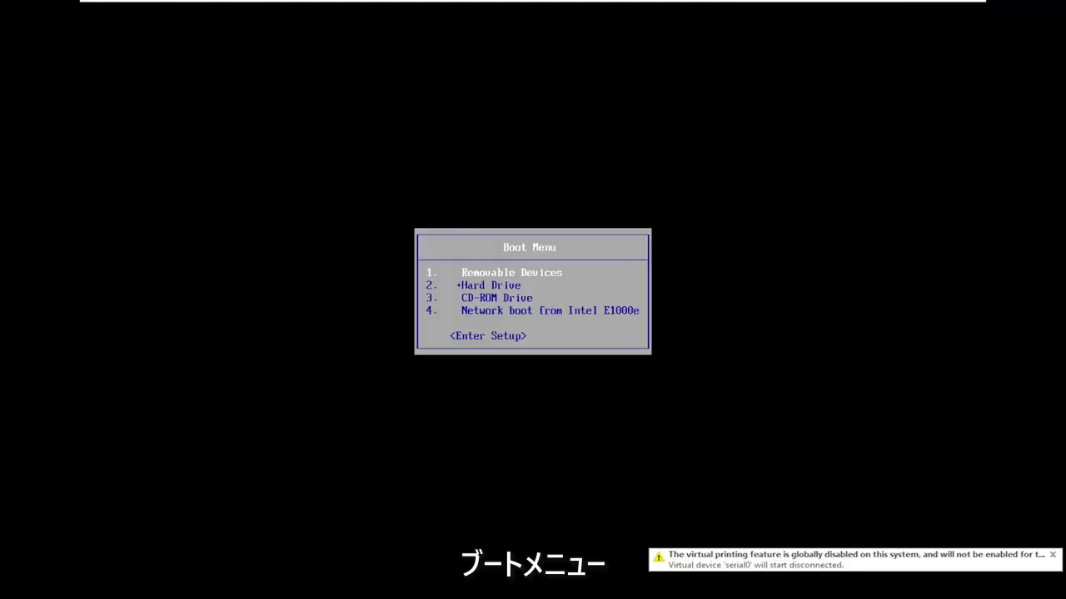
Choose the CD-ROM drive in the boot menu and boot from the installation disc.
key(Down)
key(Down)
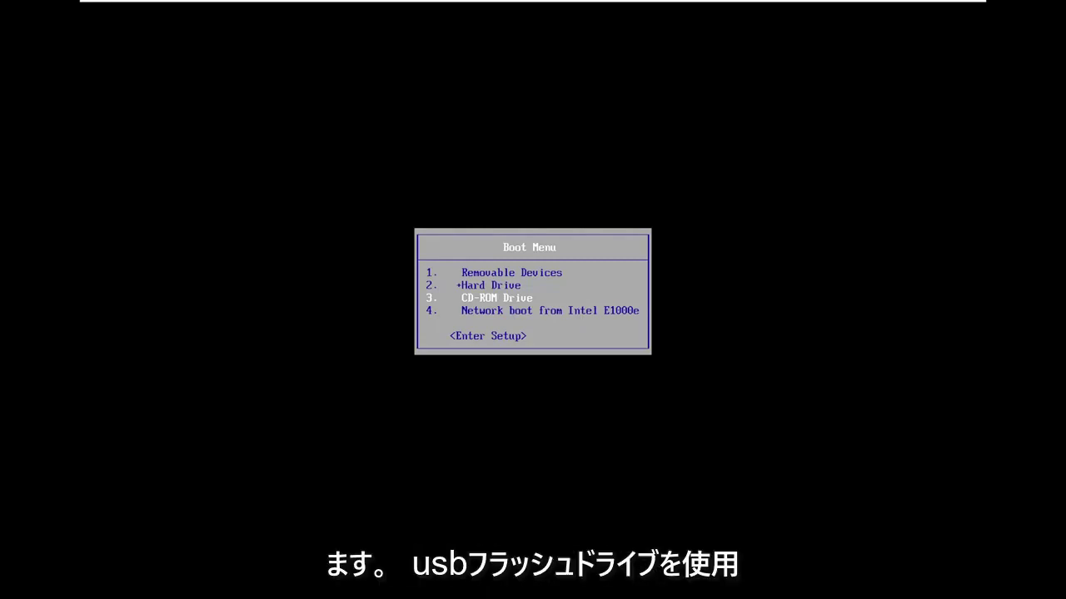
key(Return)
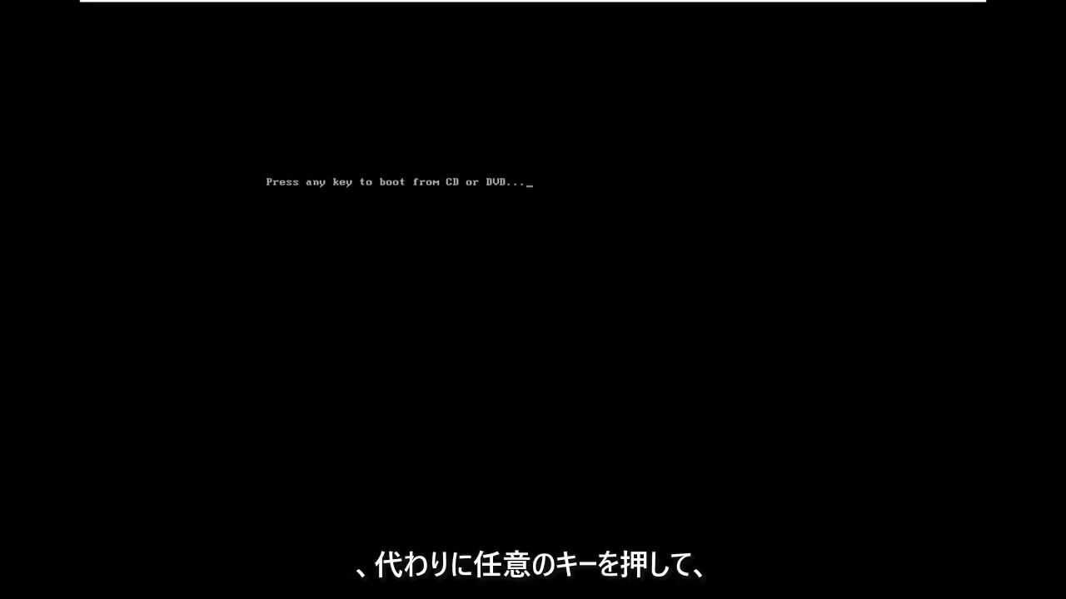
key(Return)
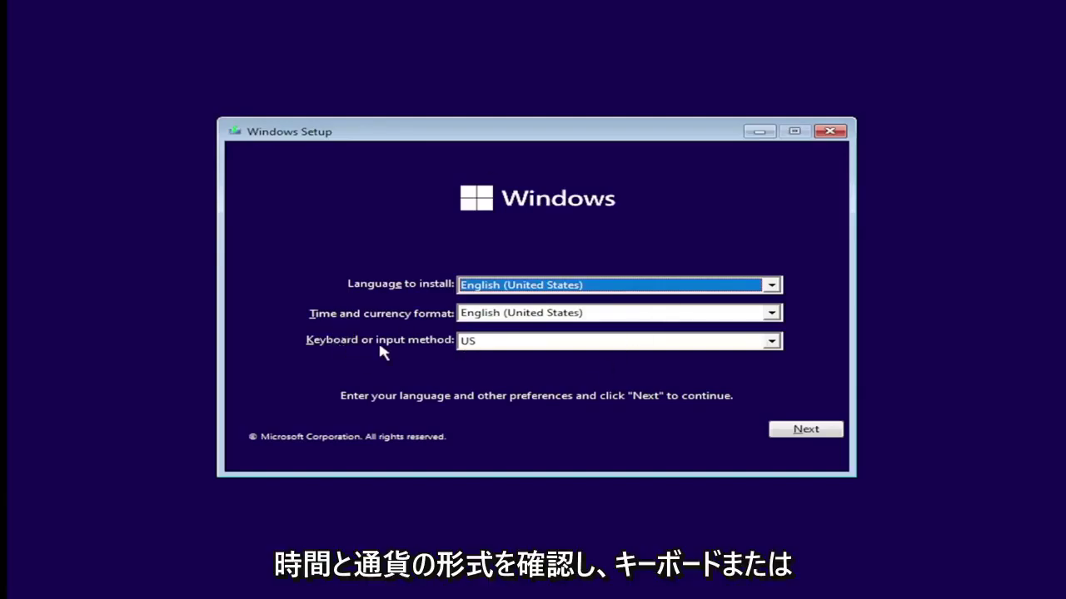
Start the Windows installation with the preset language options and no product key, and accept the license terms.
click(776, 430)
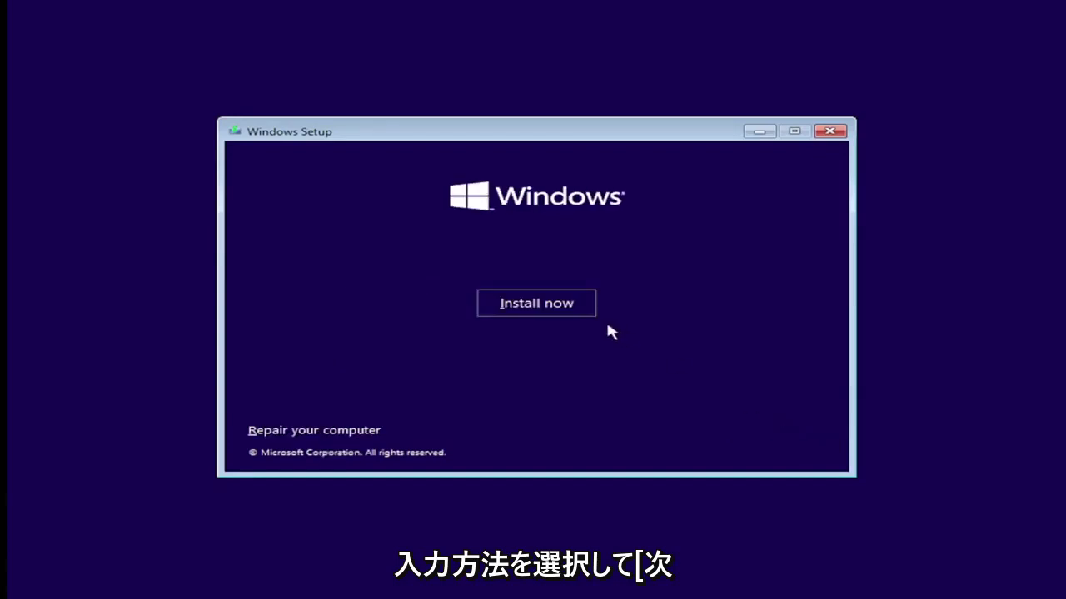
click(544, 305)
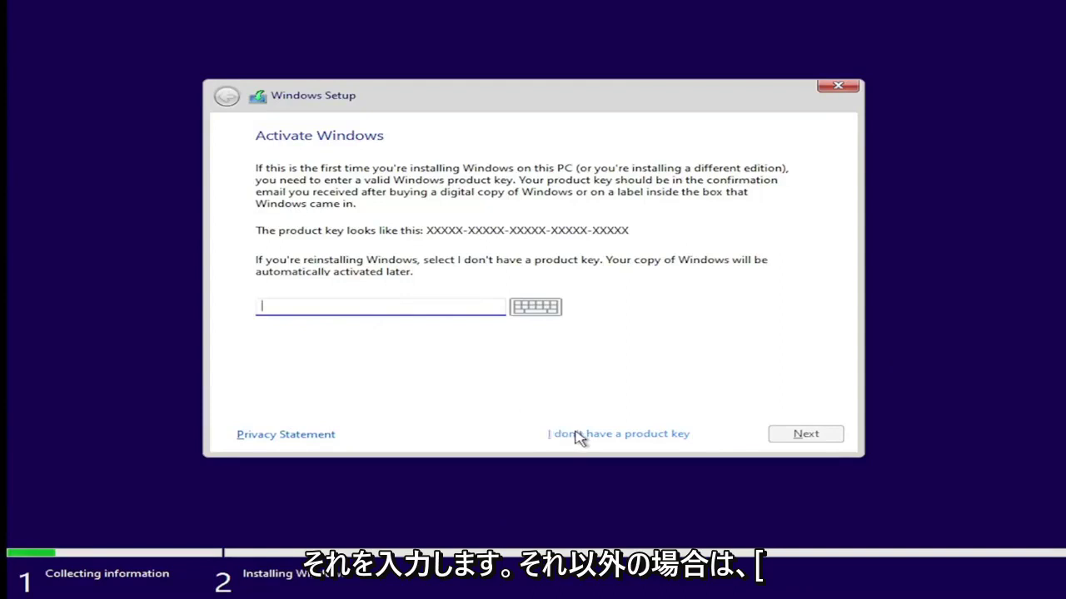
click(606, 434)
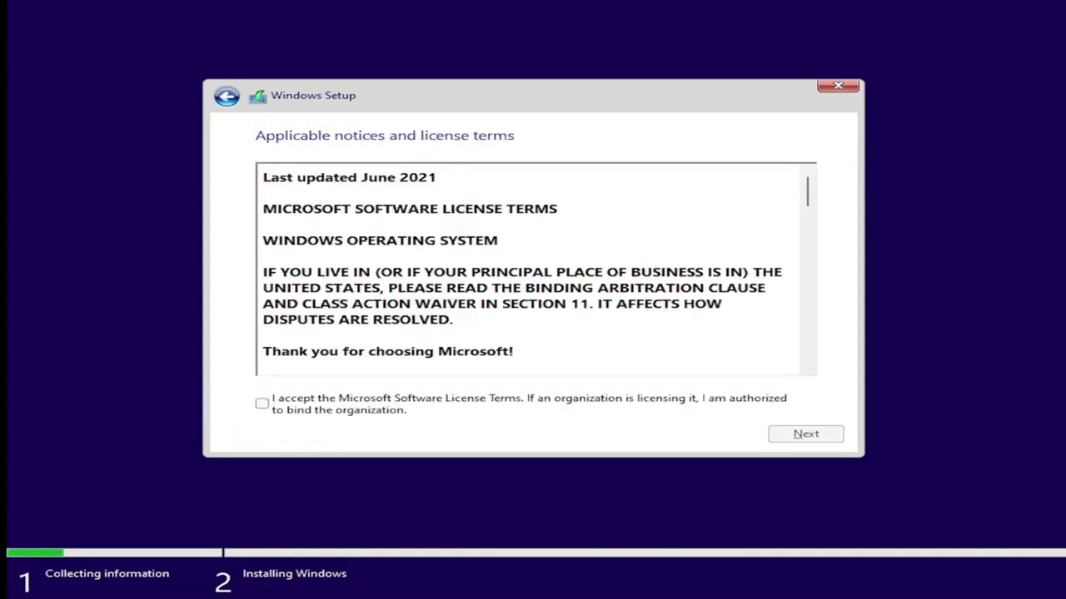
click(261, 406)
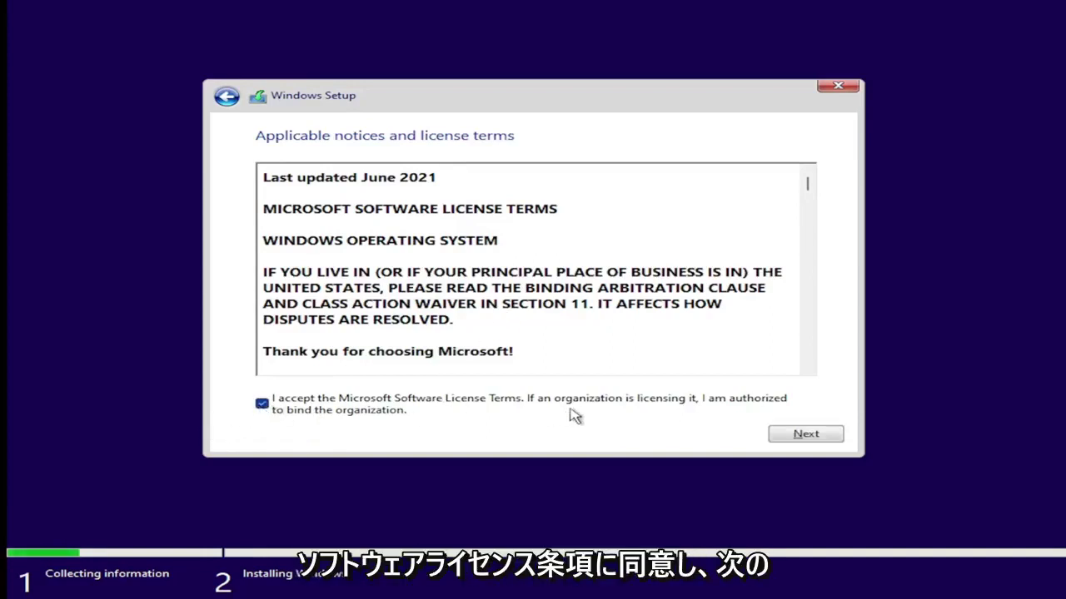
click(795, 435)
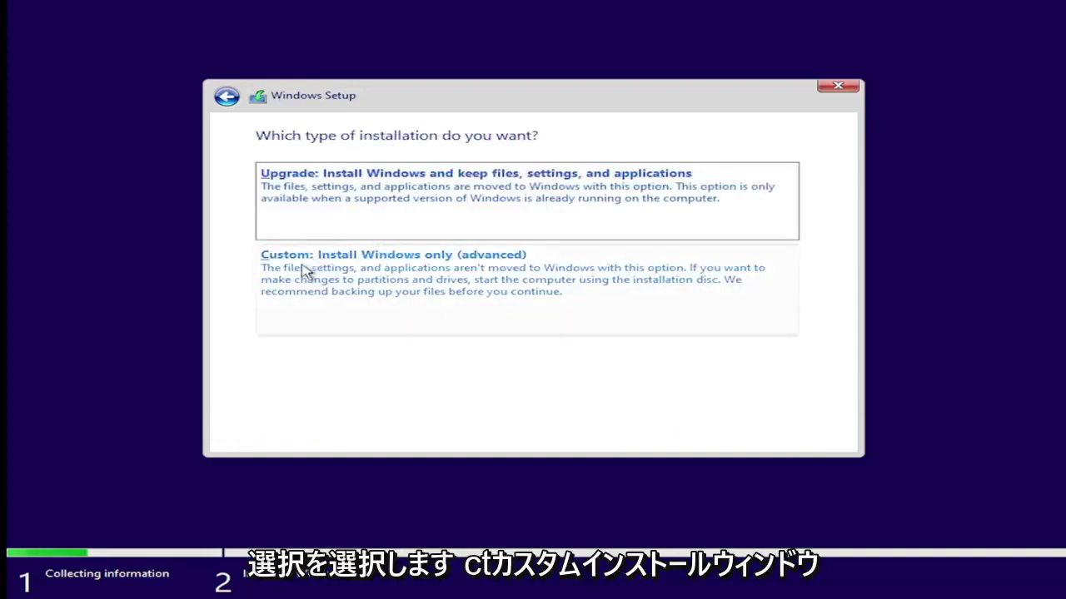
Choose the custom Windows-only installation and install to the Drive 0 unallocated space.
click(470, 287)
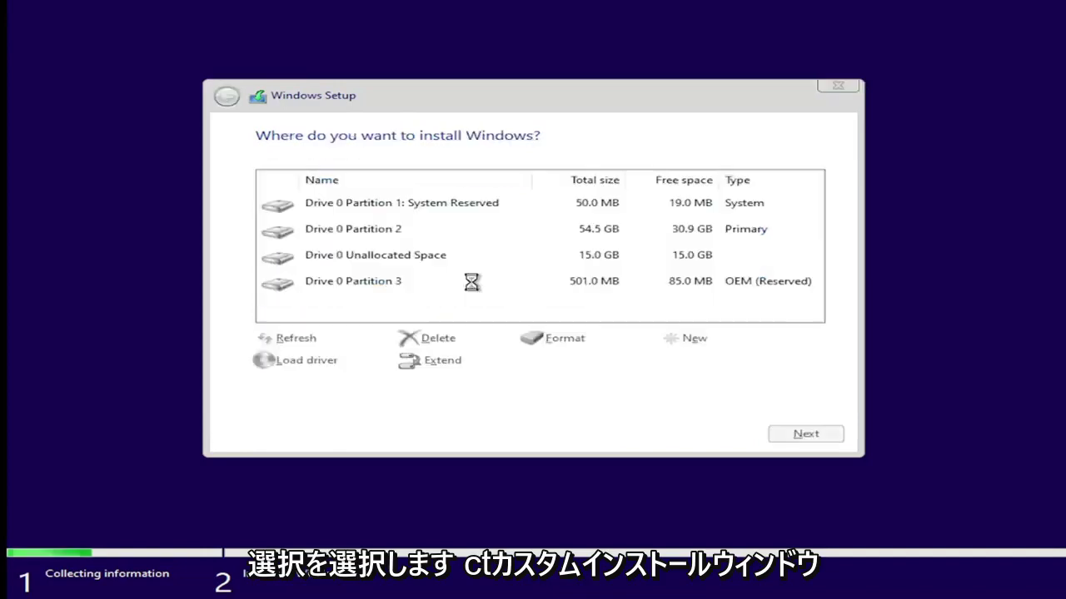
click(372, 264)
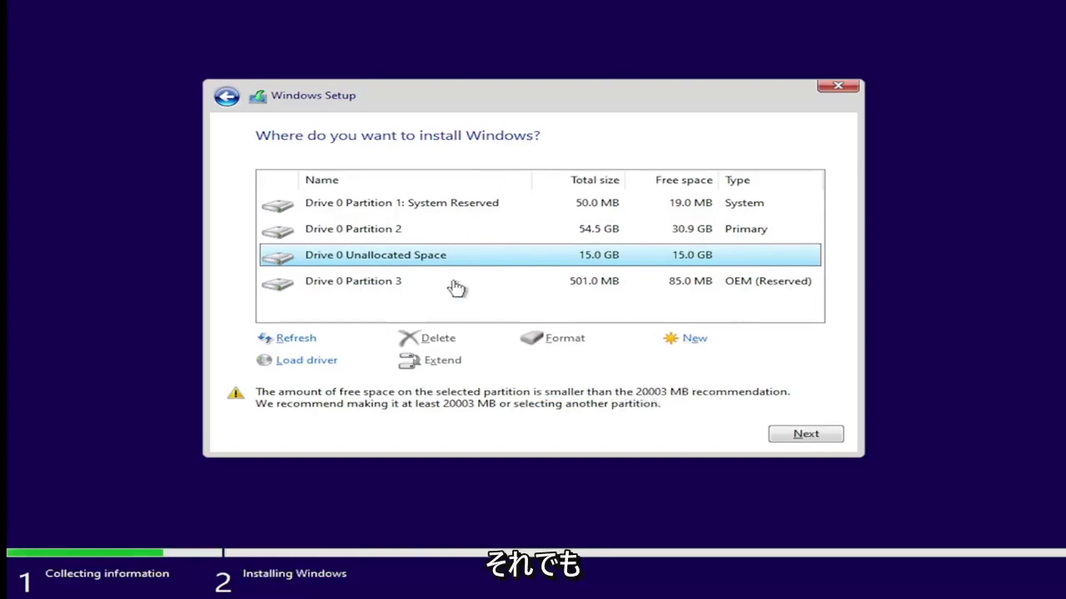
click(797, 439)
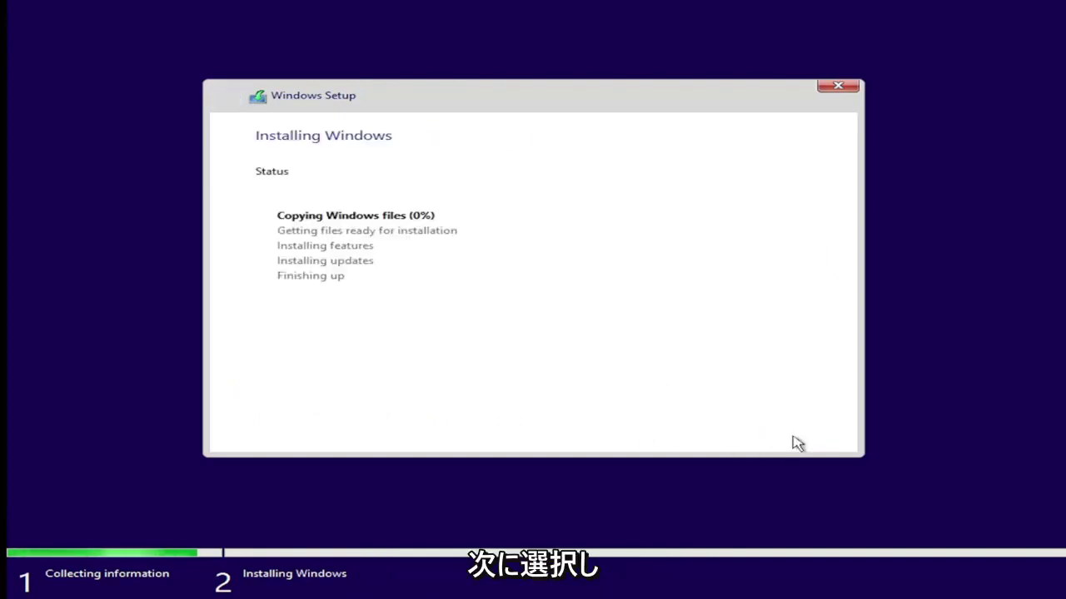
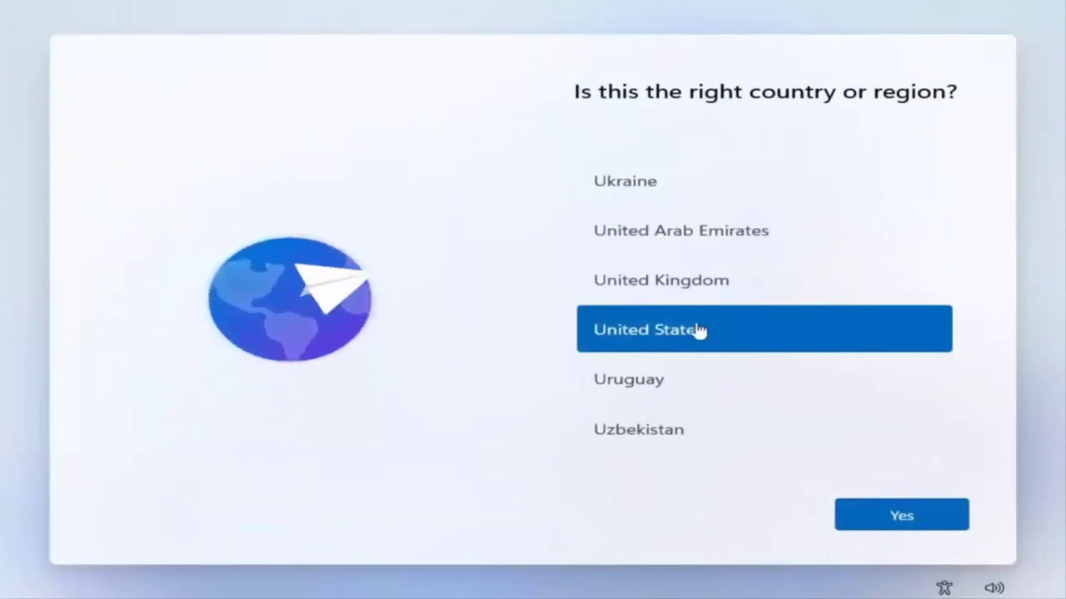
Confirm the United States region and US keyboard without a second layout, and accept the license agreement.
click(869, 525)
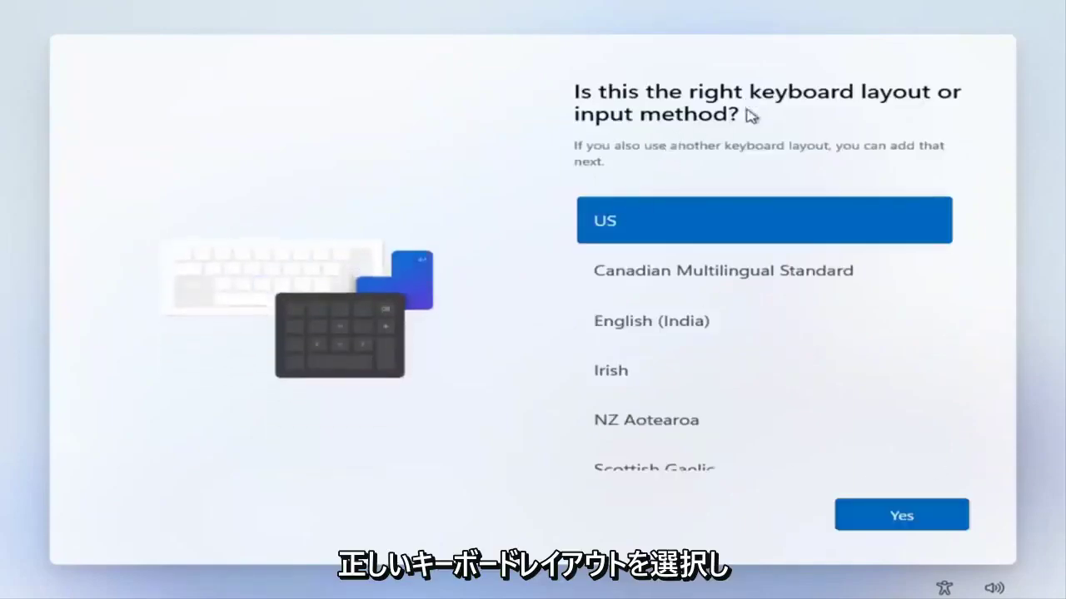
click(881, 526)
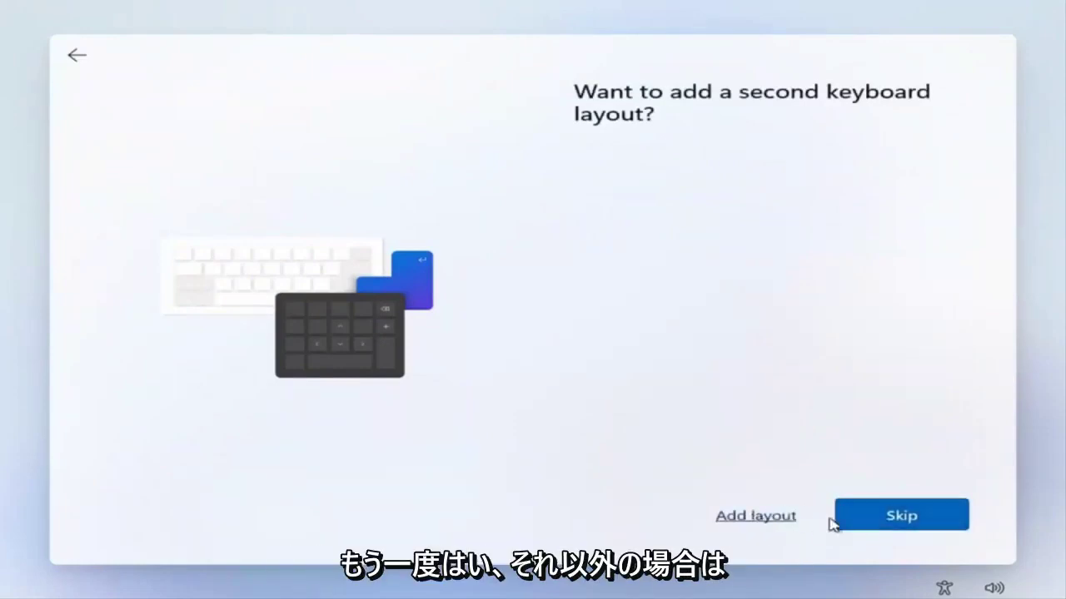
click(899, 523)
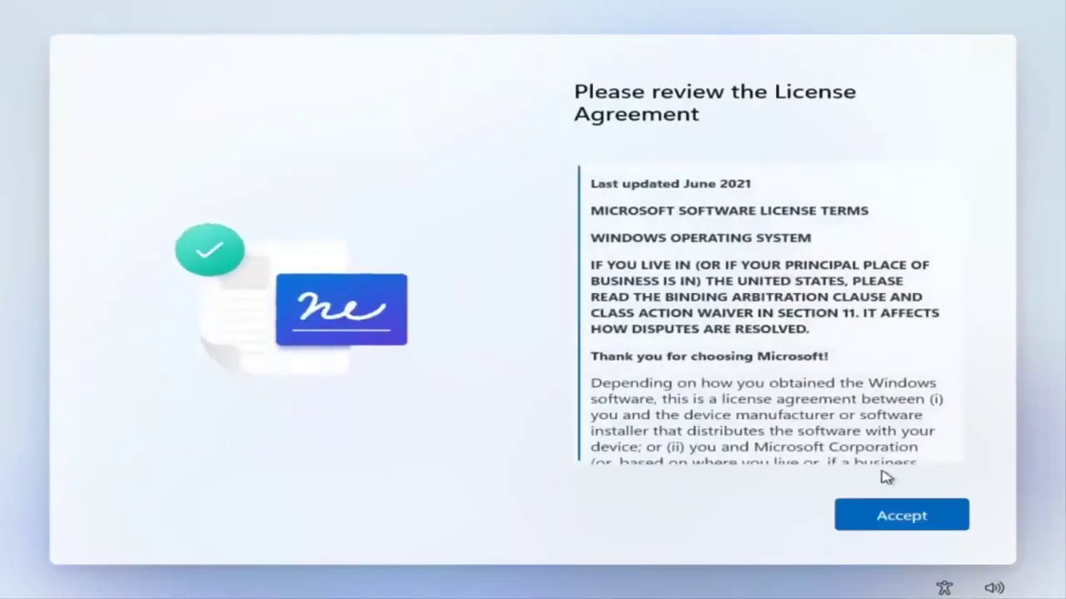
click(885, 517)
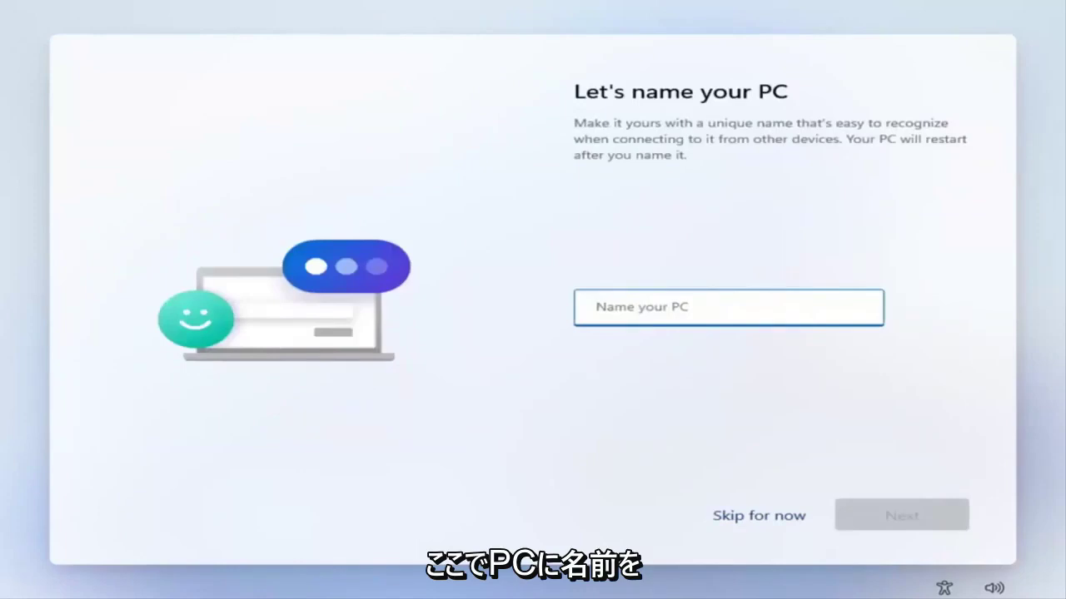
Try to name the PC with a full name containing a space.
text(Jo)
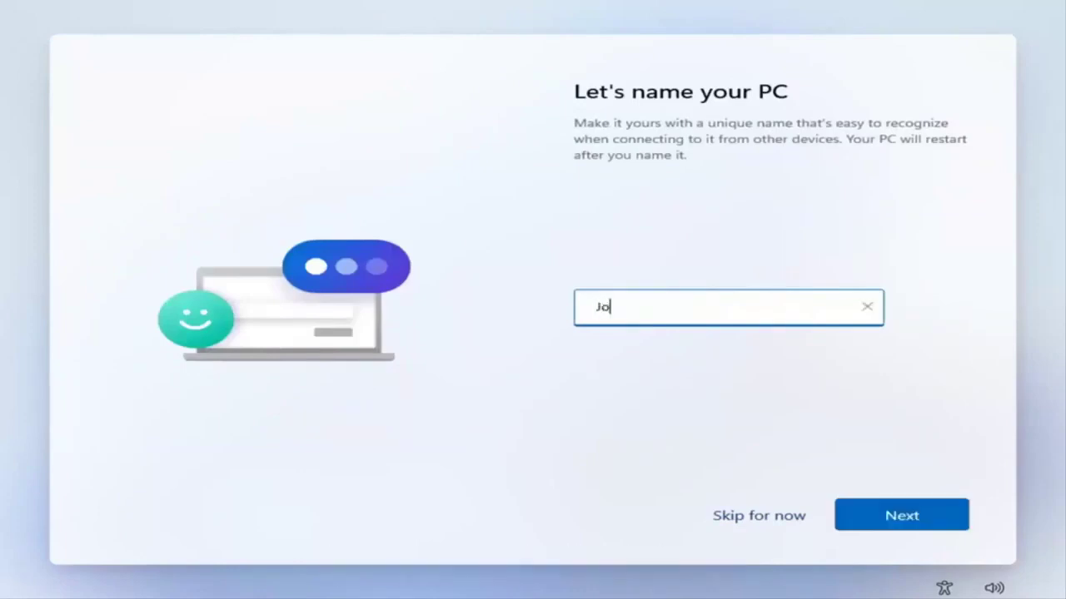
text(hn Doe)
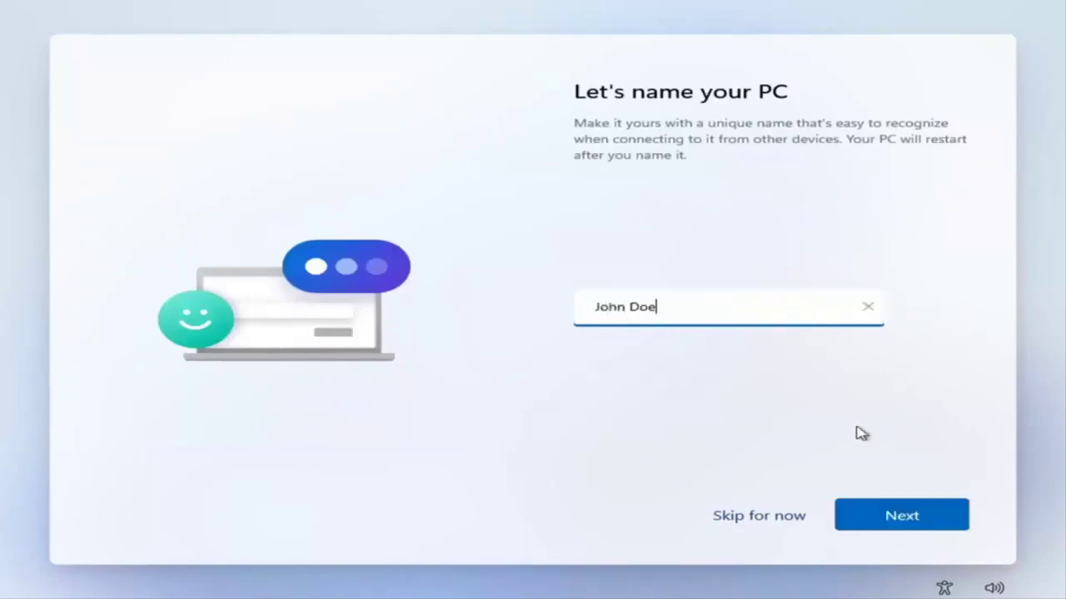
click(867, 506)
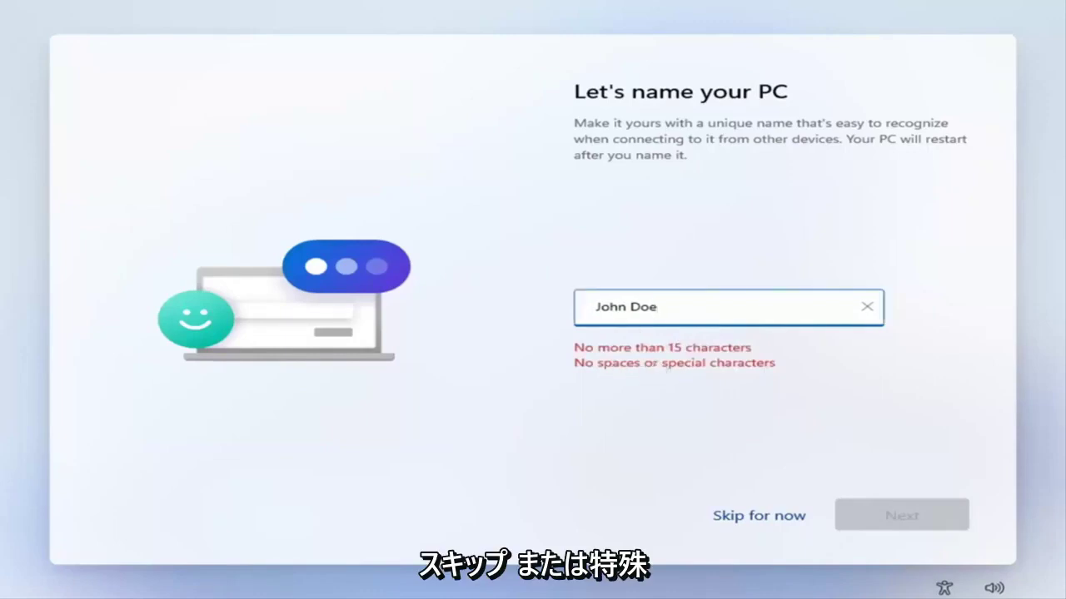
Remove the space and the last name so the PC name is only the first name, and submit it.
key(Left)
key(Left)
key(Left)
key(BackSpace)
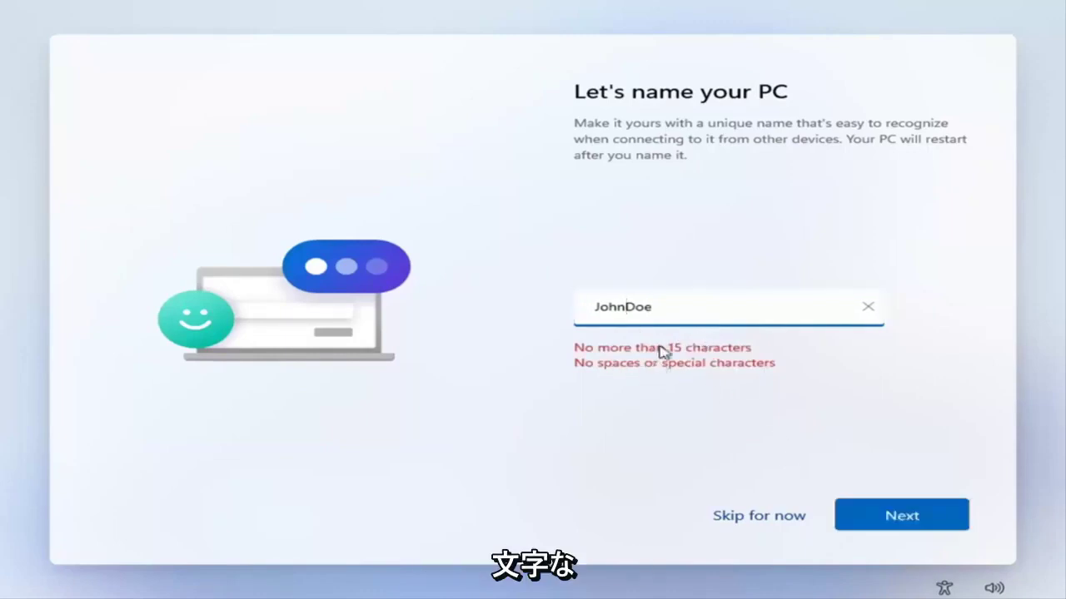
key(End)
key(BackSpace)
key(BackSpace)
key(BackSpace)
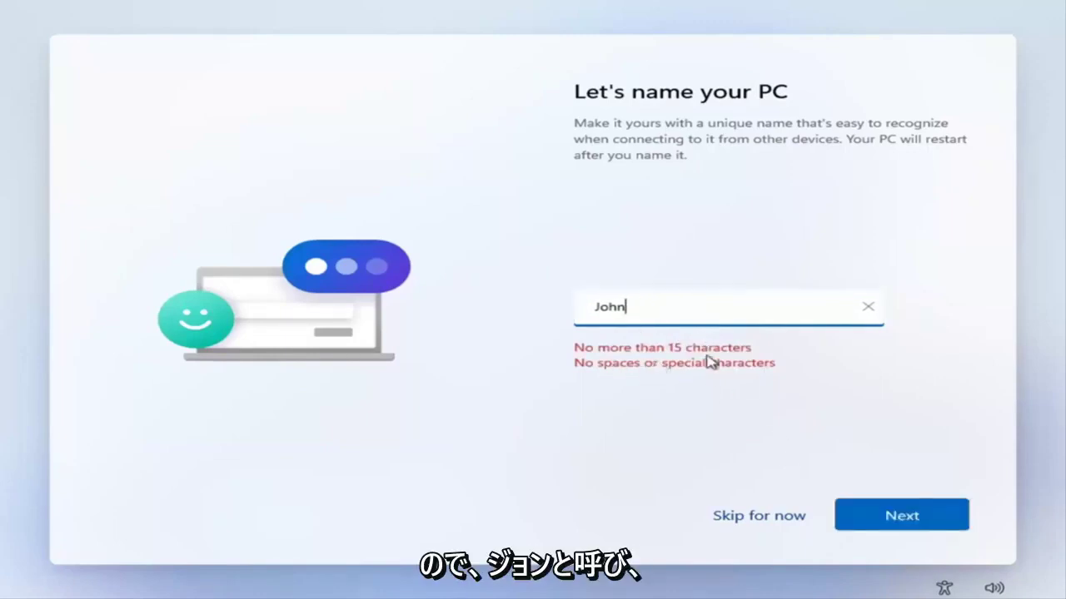
click(889, 521)
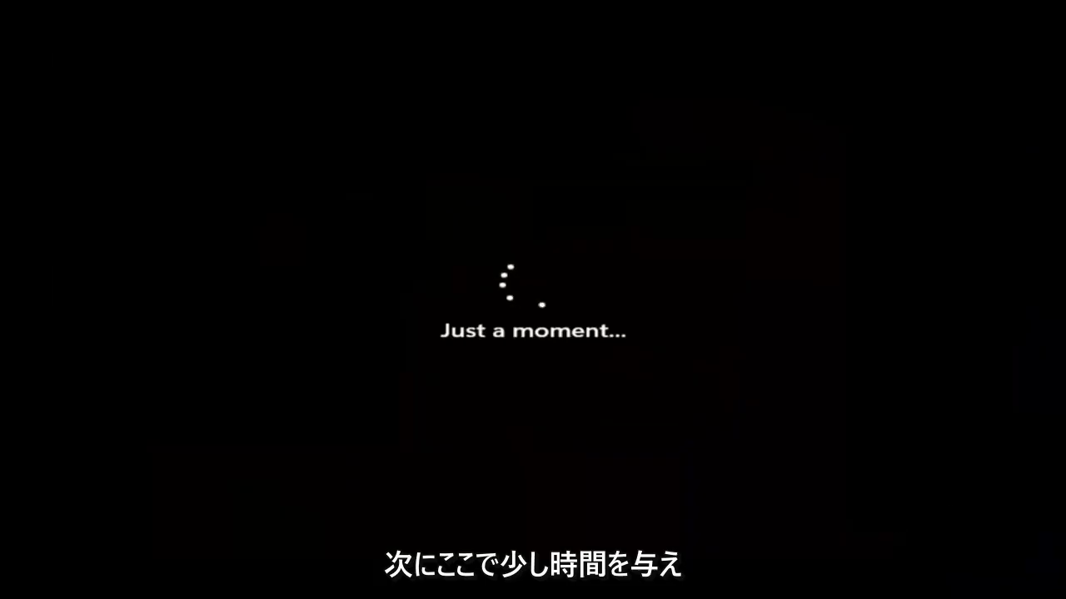